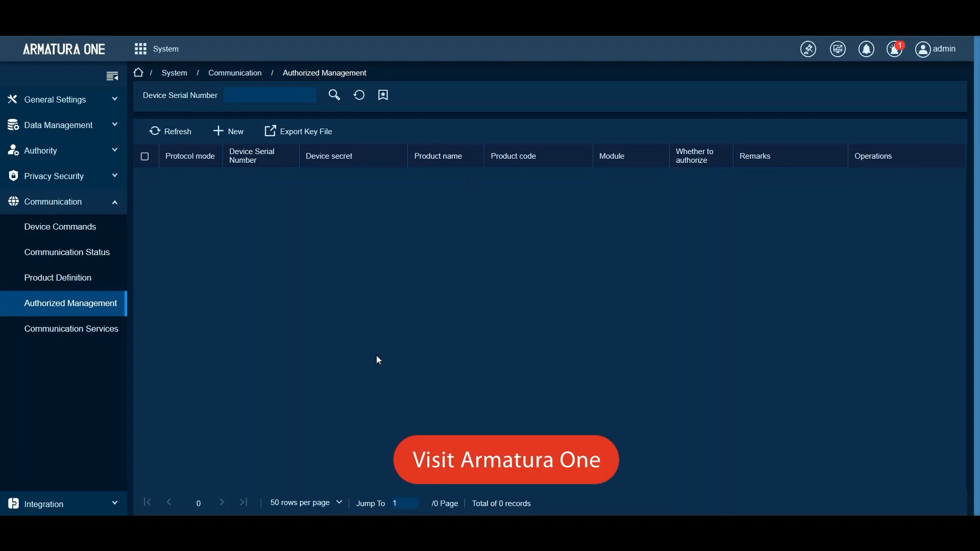
# Step: Go to the System module's Communication settings and open Authorized Management
pyautogui.click(146, 60)
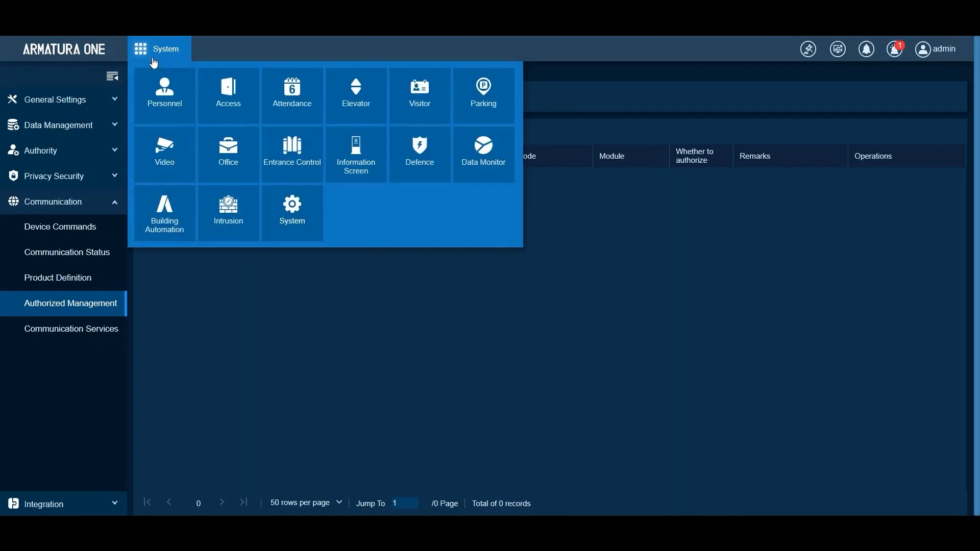
pyautogui.click(286, 217)
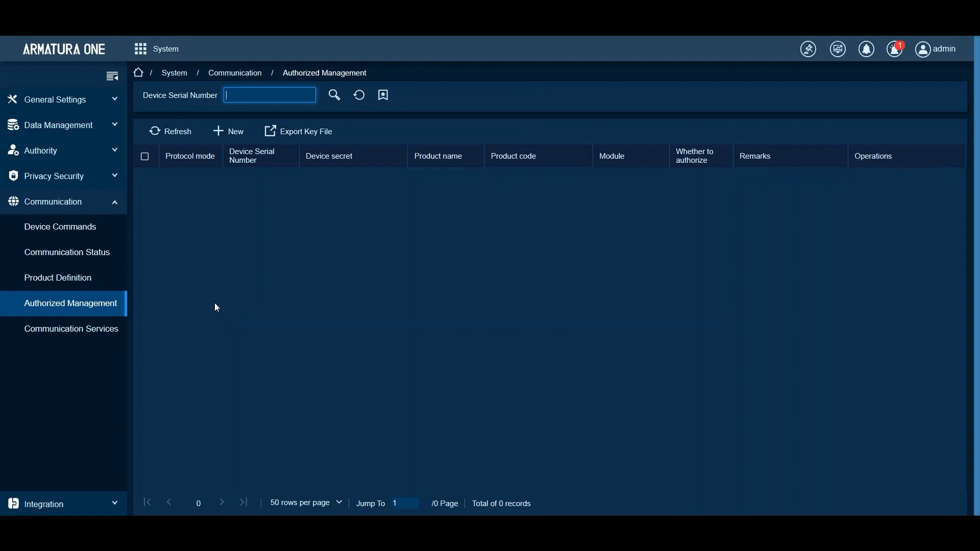
pyautogui.click(107, 202)
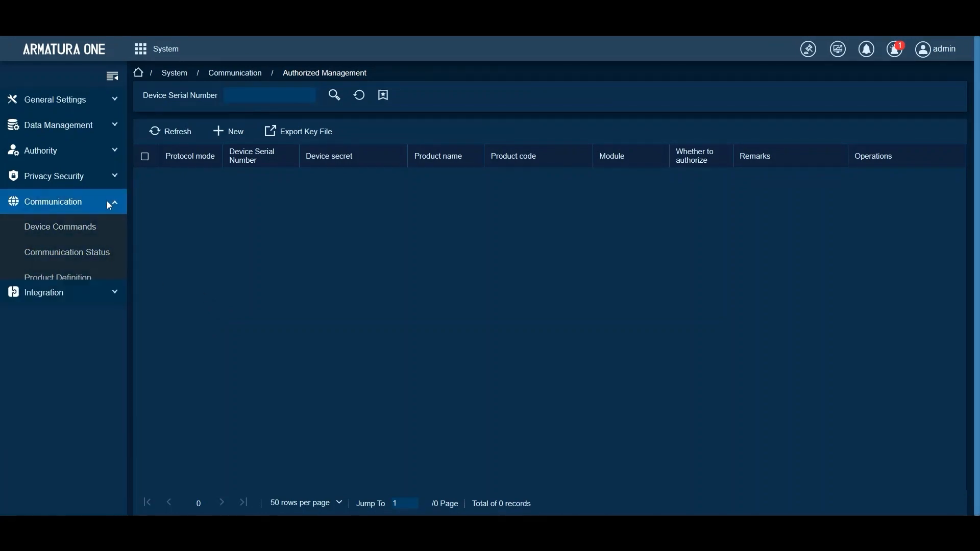
pyautogui.click(56, 206)
pyautogui.click(62, 303)
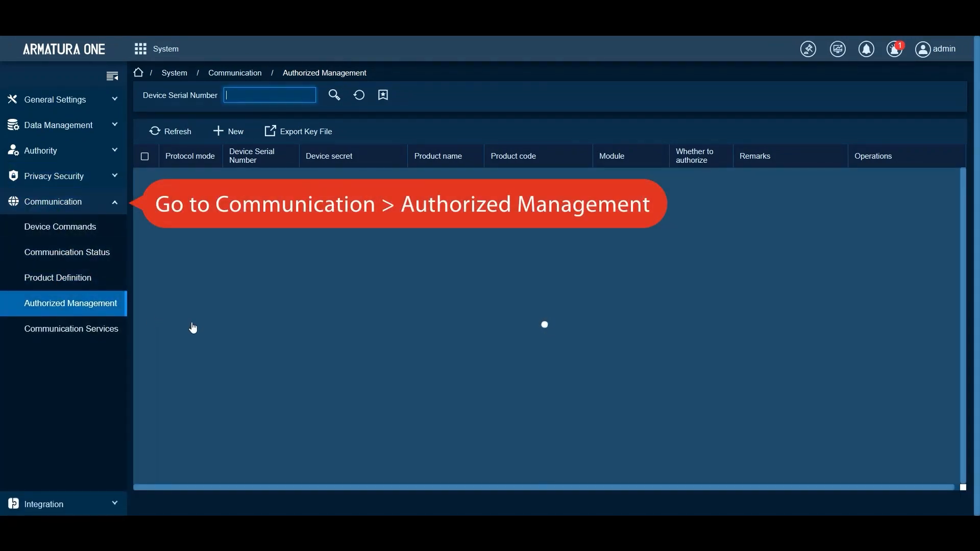
pyautogui.click(230, 134)
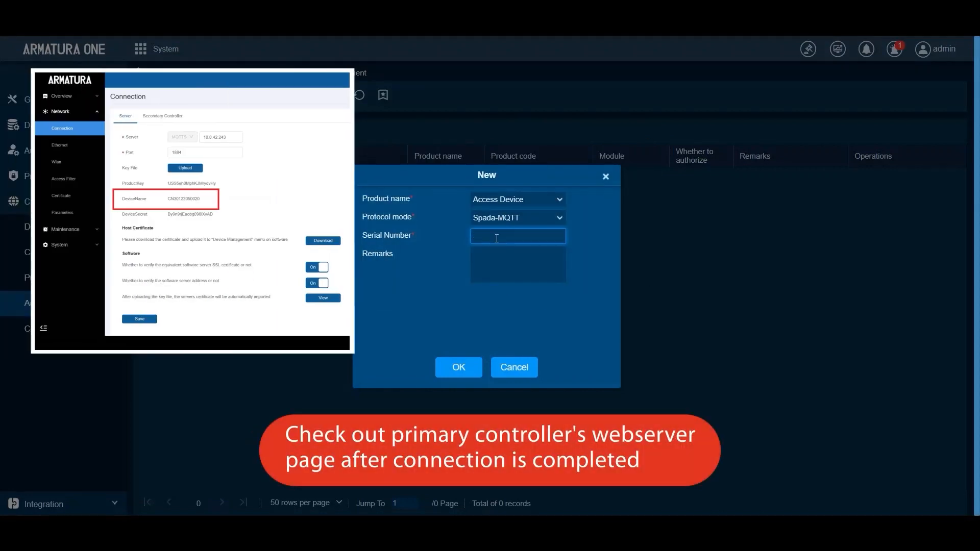
pyautogui.write('N30123050020')
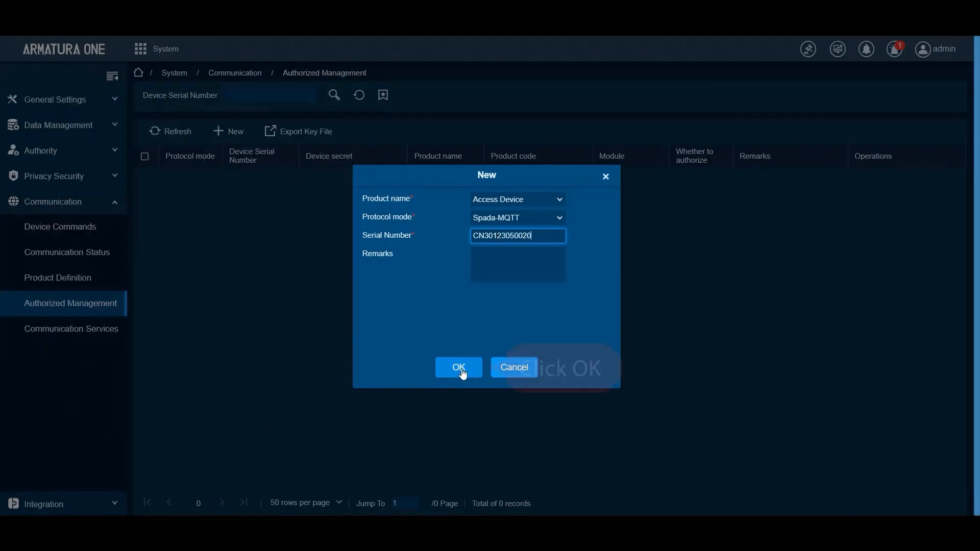
pyautogui.click(458, 367)
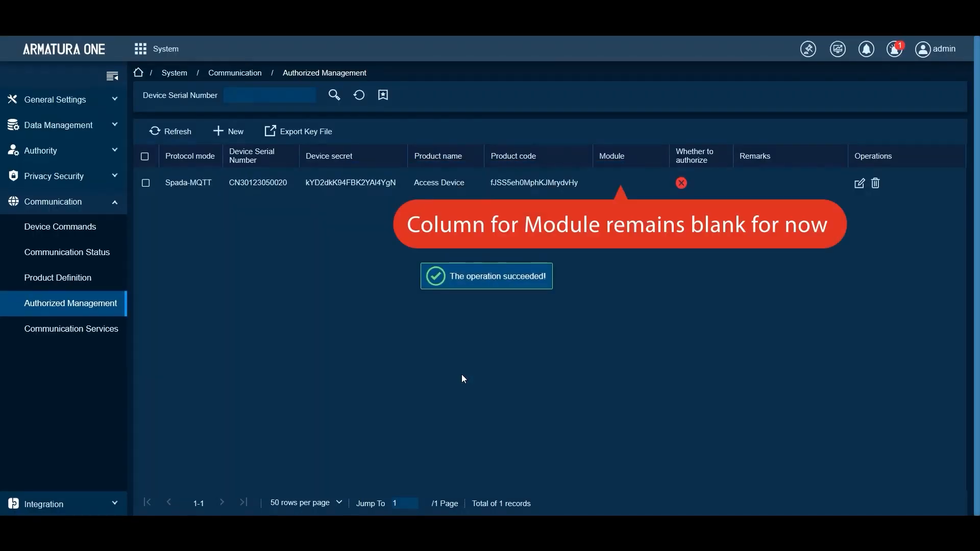
# Step: Select the primary controller's record and export its key file with Active Time 24
pyautogui.click(145, 183)
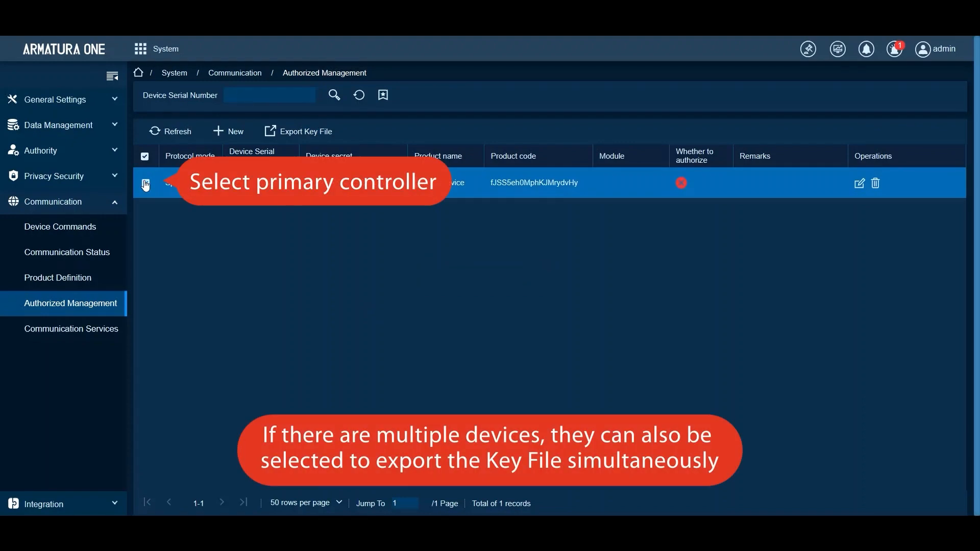
pyautogui.click(297, 134)
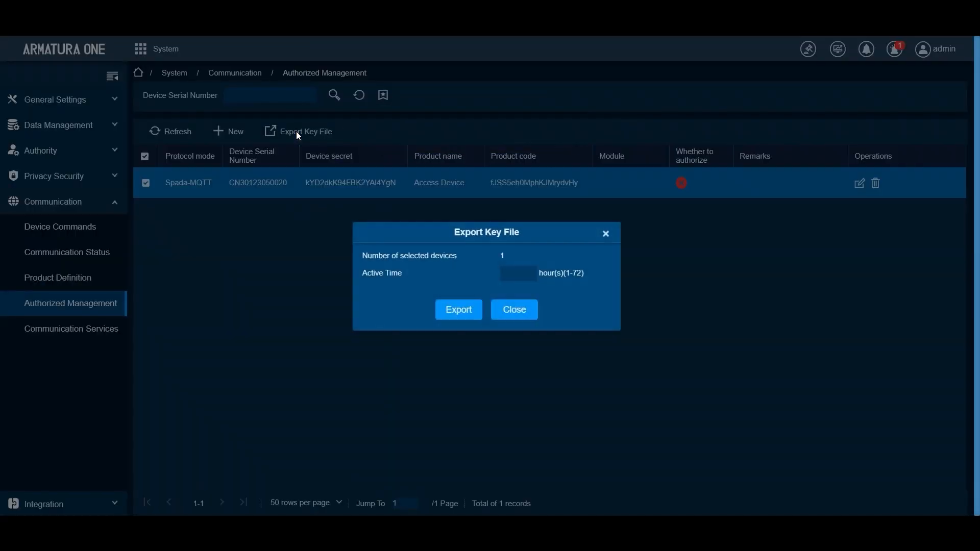
pyautogui.click(518, 267)
pyautogui.write('24')
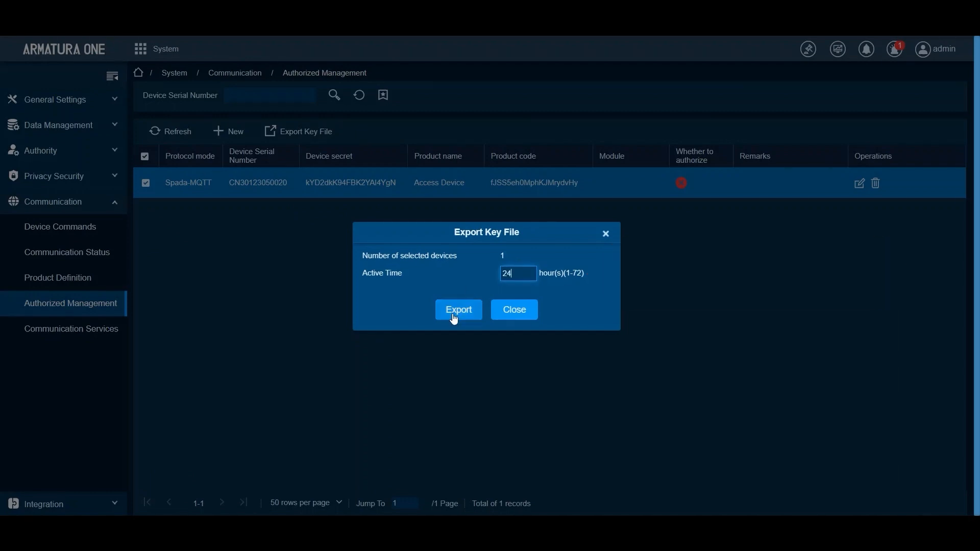
pyautogui.click(453, 319)
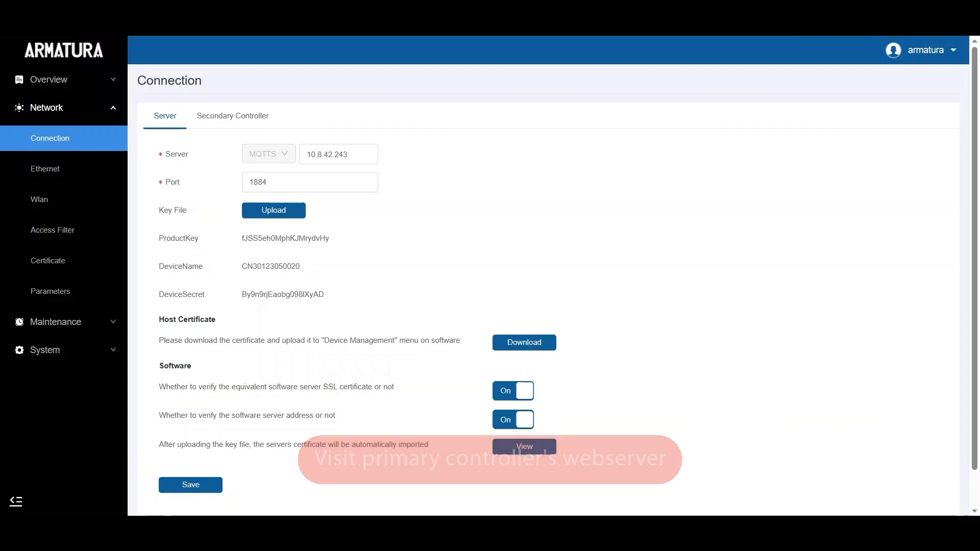
# Step: Upload auth_20230721150010.zip on the controller's Network > Connection page and save the settings
pyautogui.click(87, 107)
pyautogui.click(87, 108)
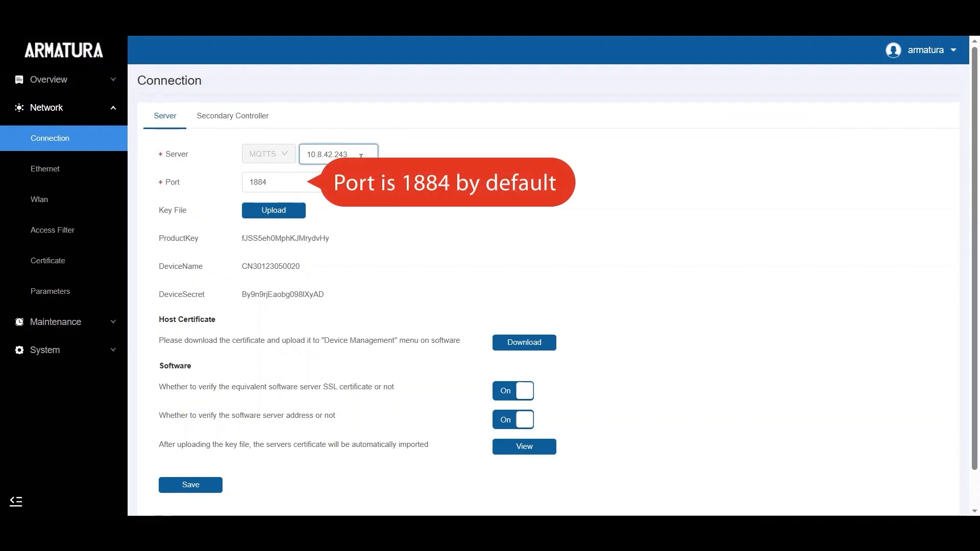
pyautogui.click(268, 207)
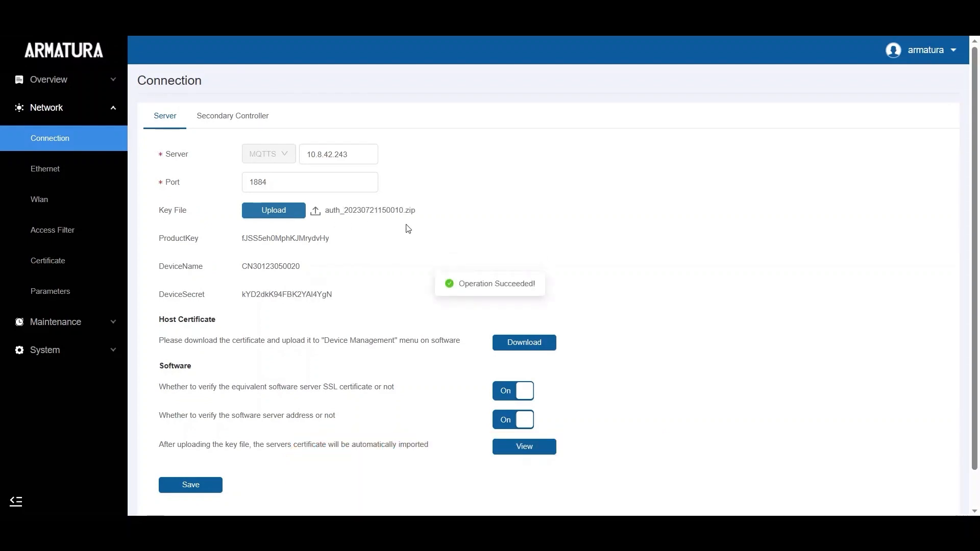
pyautogui.scroll(-1, 427, 225)
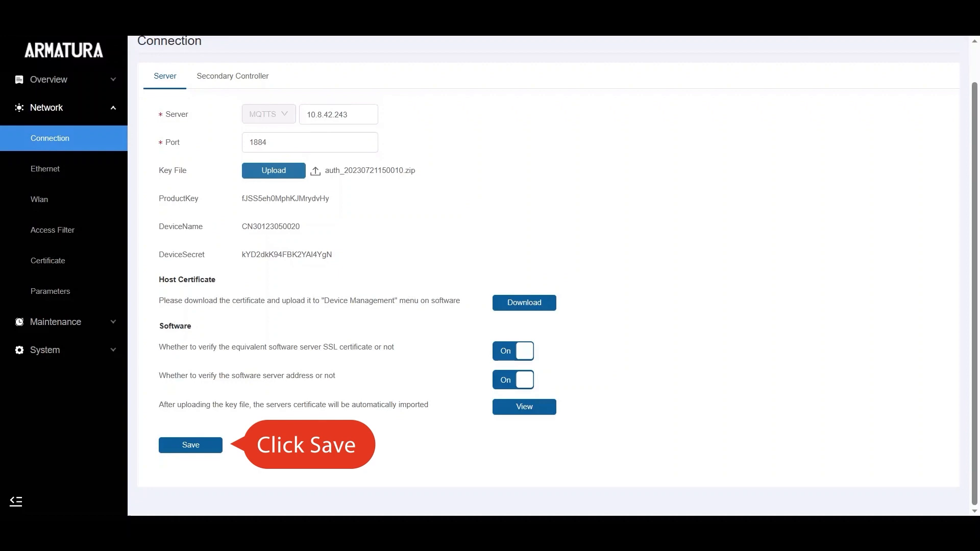
pyautogui.click(218, 447)
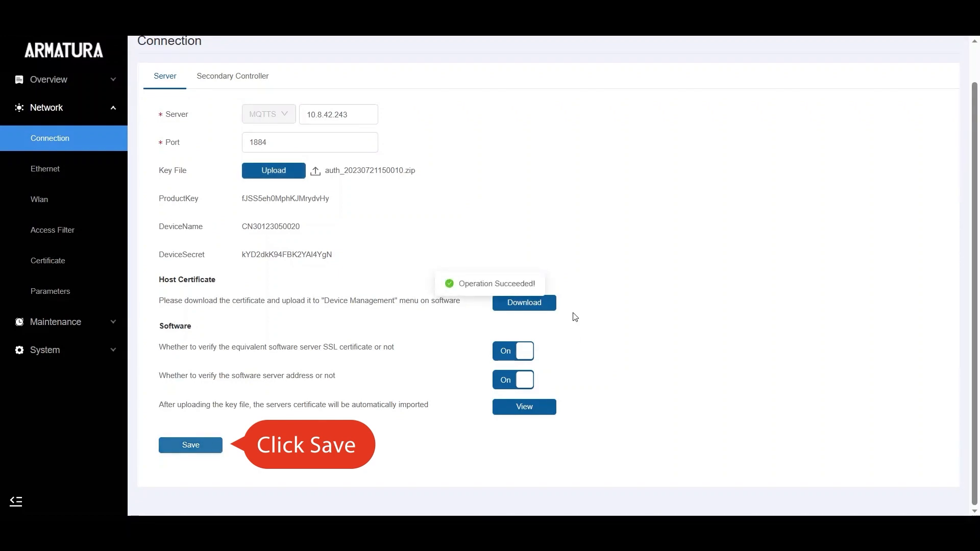
pyautogui.scroll(1, 493, 285)
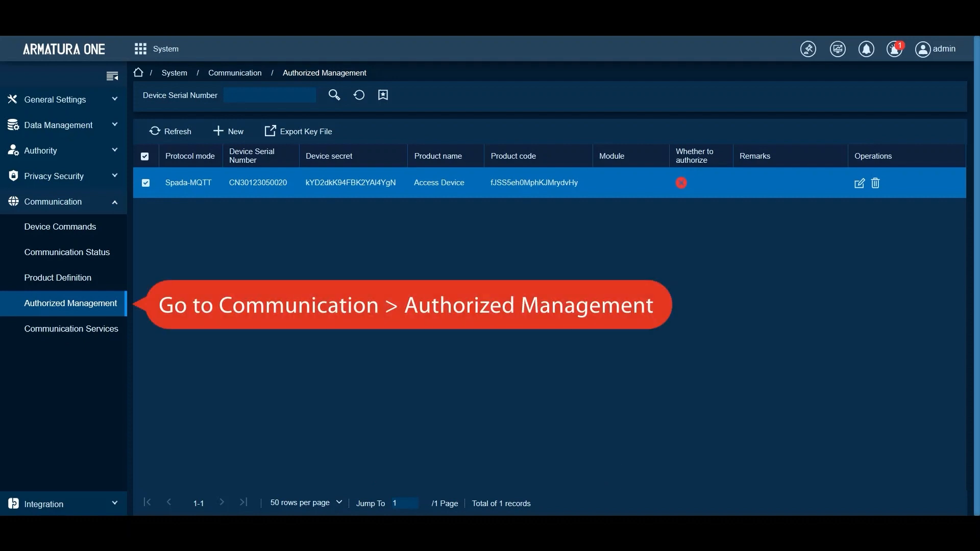
# Step: Refresh Authorized Management so the record shows Module acc, then switch to Access
pyautogui.click(171, 138)
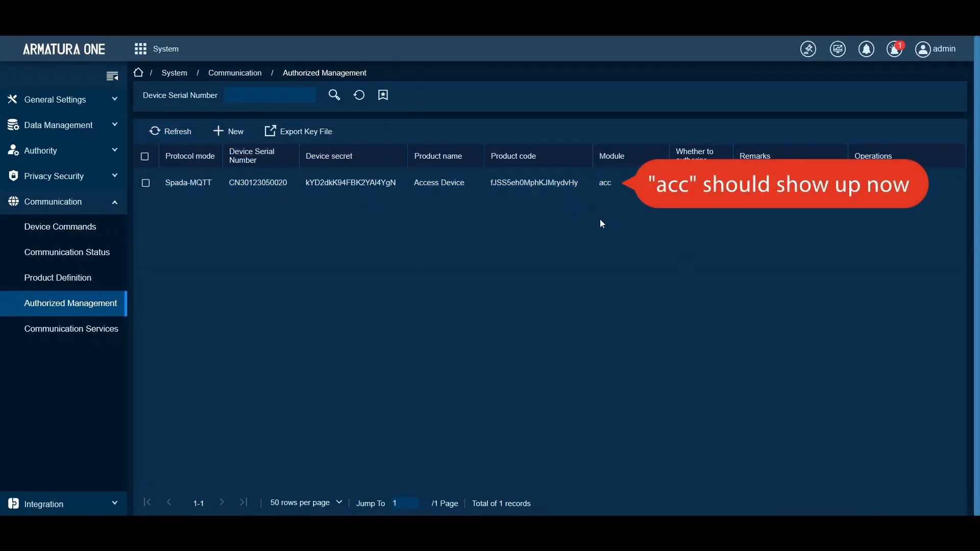
pyautogui.click(142, 51)
pyautogui.click(243, 99)
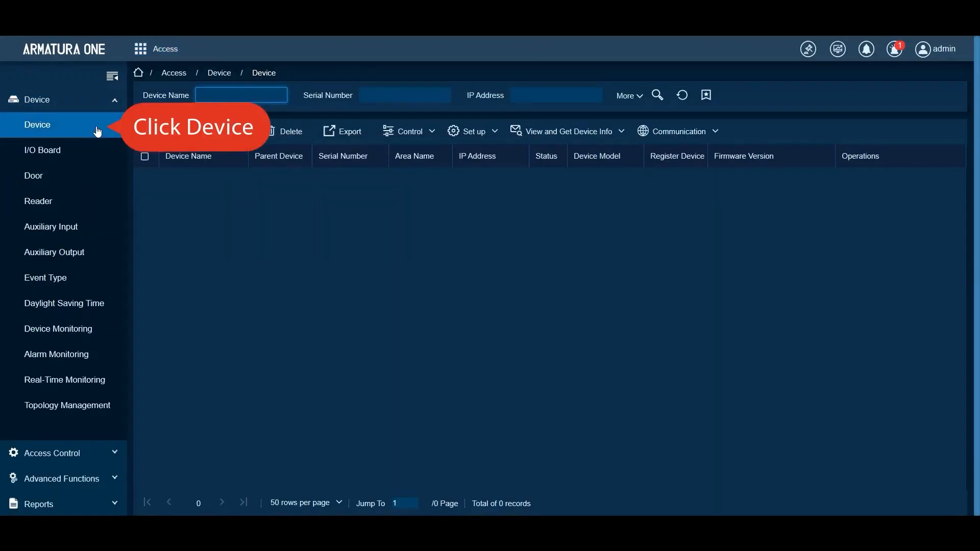
# Step: Search for new Access devices and add the AHSC-1000 controller found at 10.8.42.94
pyautogui.click(100, 123)
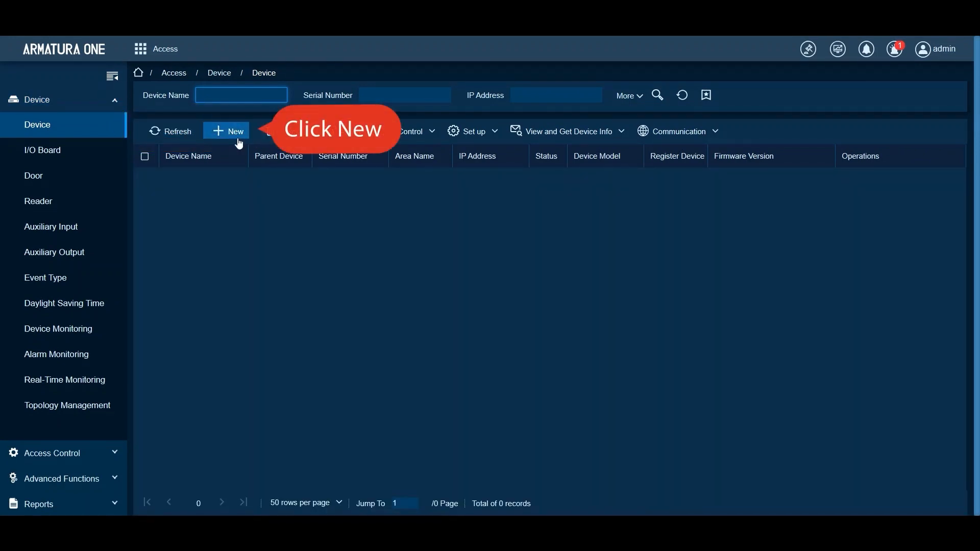
pyautogui.click(238, 140)
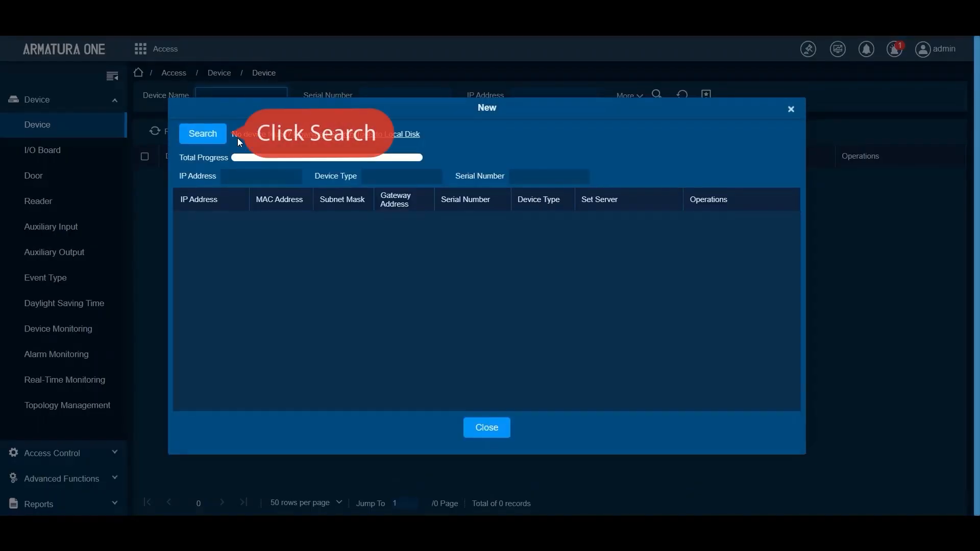
pyautogui.click(200, 142)
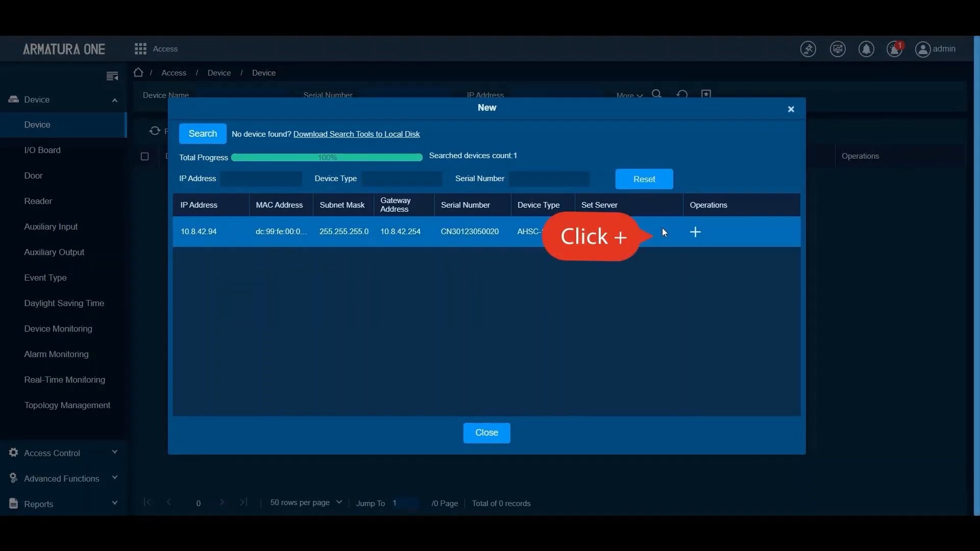
pyautogui.click(692, 234)
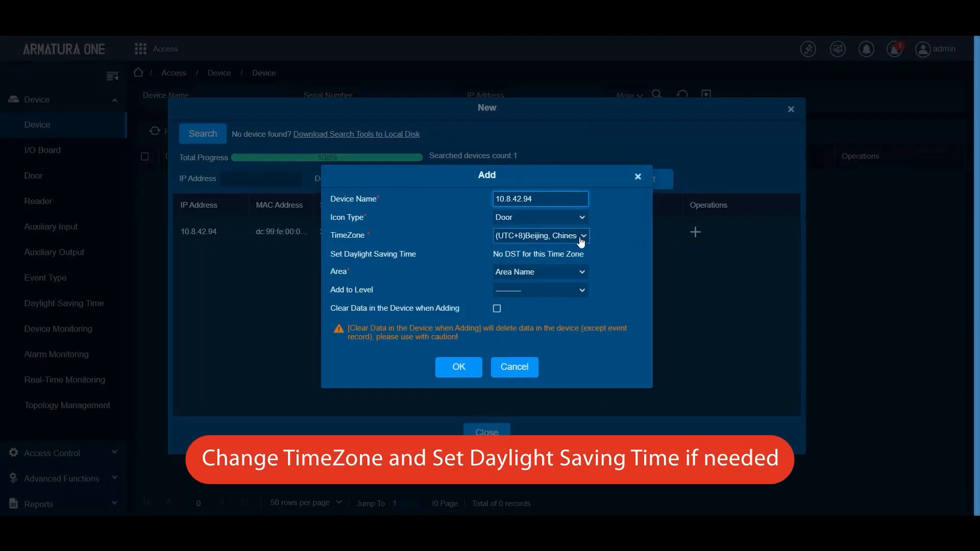
# Step: Add controller 10.8.42.94 with time zone UTC-8 Pacific and Clear Data ticked
pyautogui.click(576, 235)
pyautogui.scroll(5, 550, 287)
pyautogui.scroll(3, 550, 287)
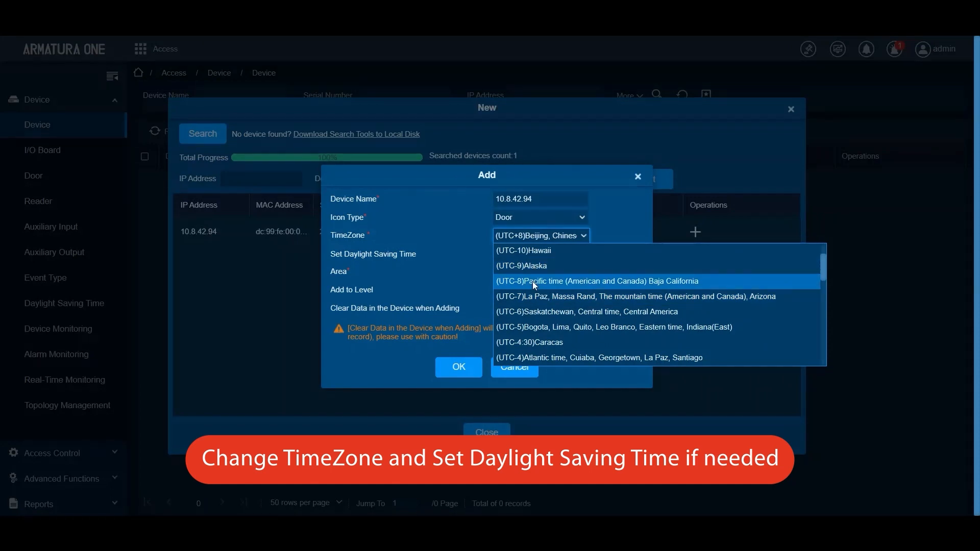
pyautogui.click(532, 281)
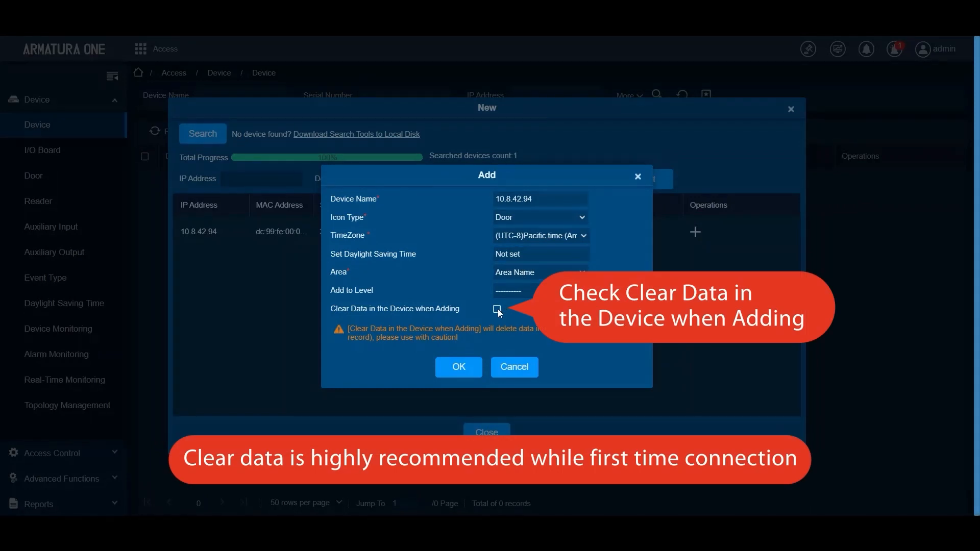
pyautogui.click(497, 308)
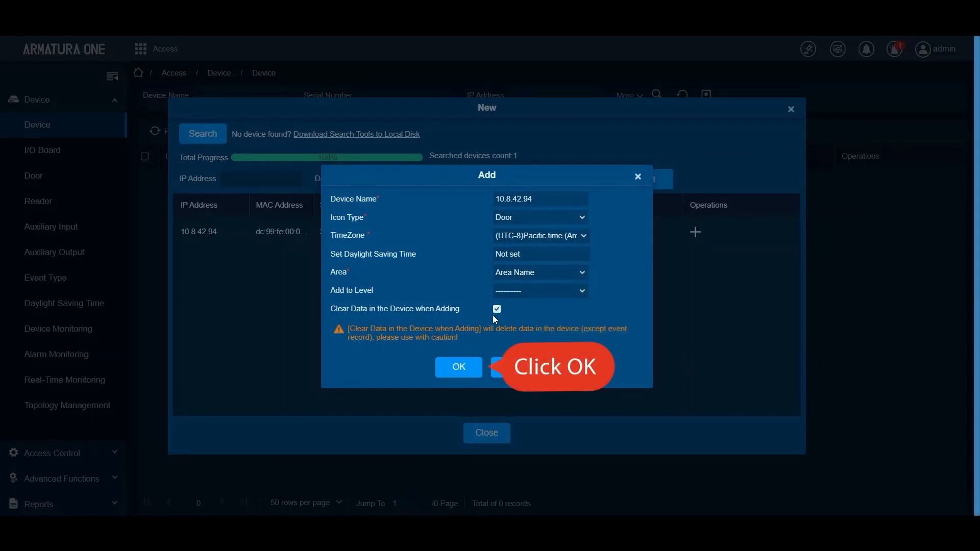
pyautogui.click(463, 367)
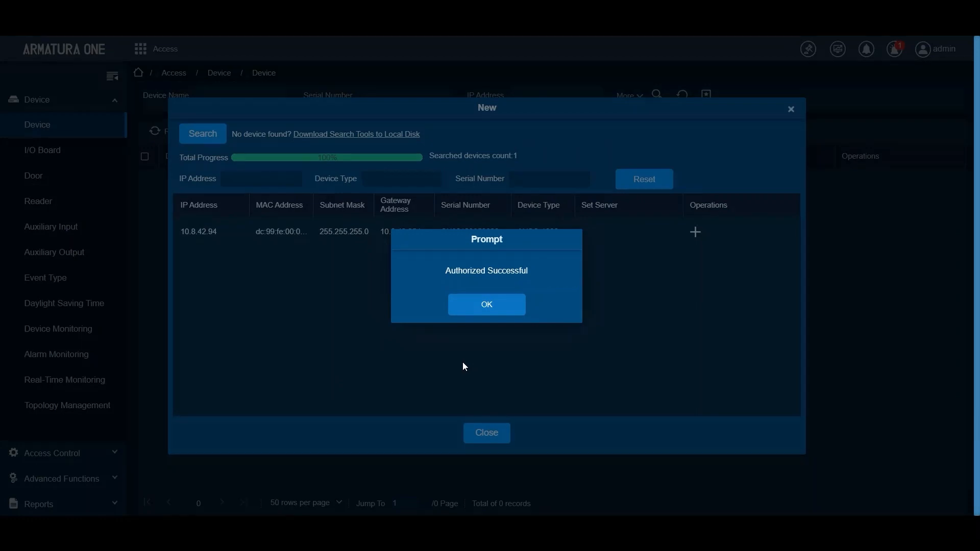
# Step: Dismiss the success message, close the search window, and refresh to show the controller Online
pyautogui.click(484, 312)
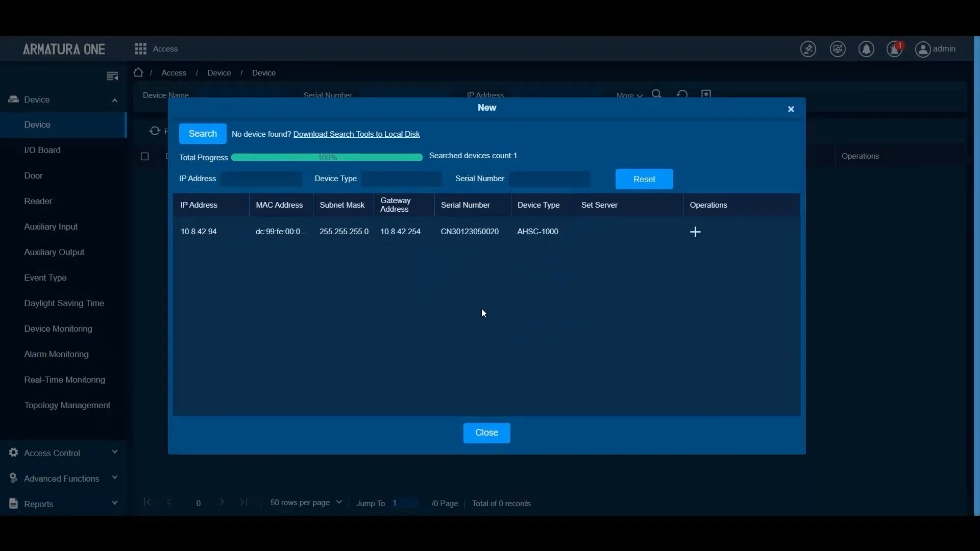
pyautogui.click(487, 434)
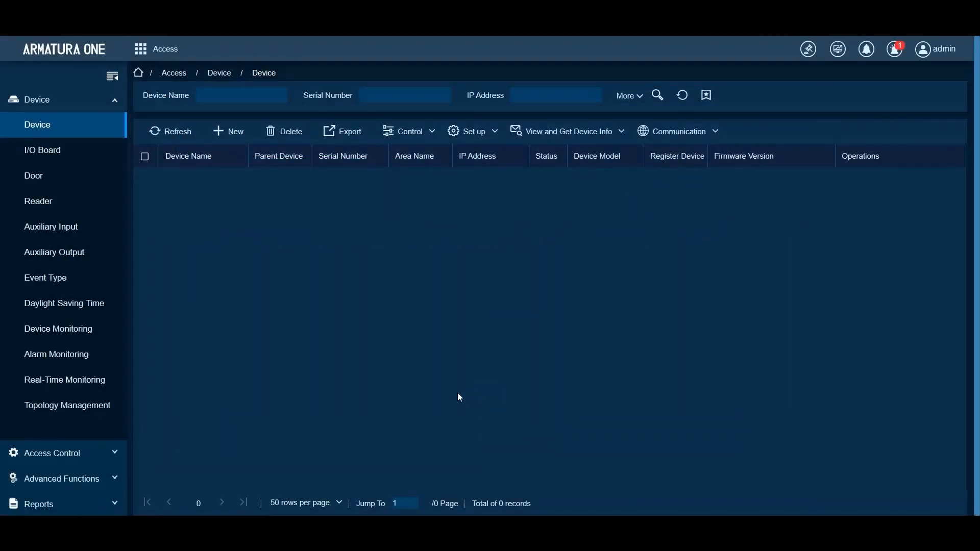
pyautogui.click(177, 135)
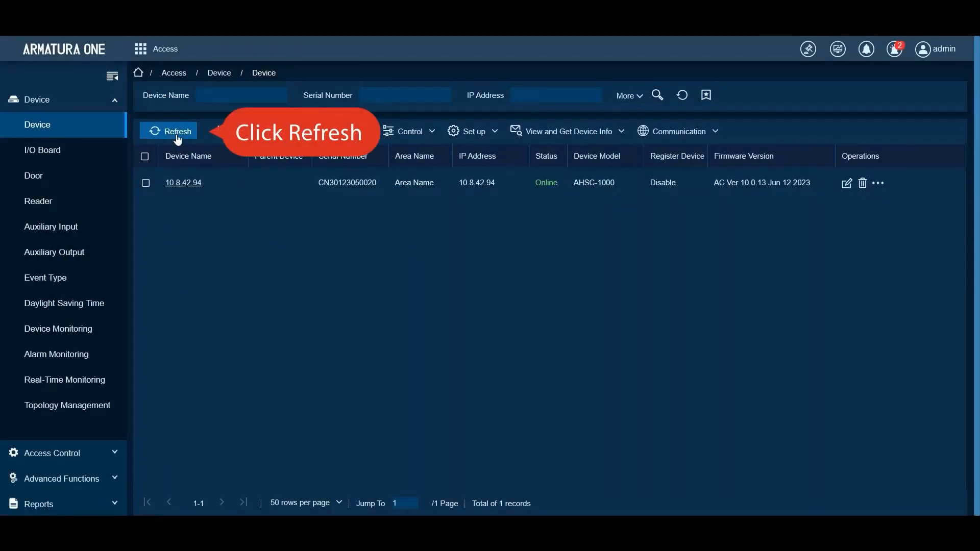